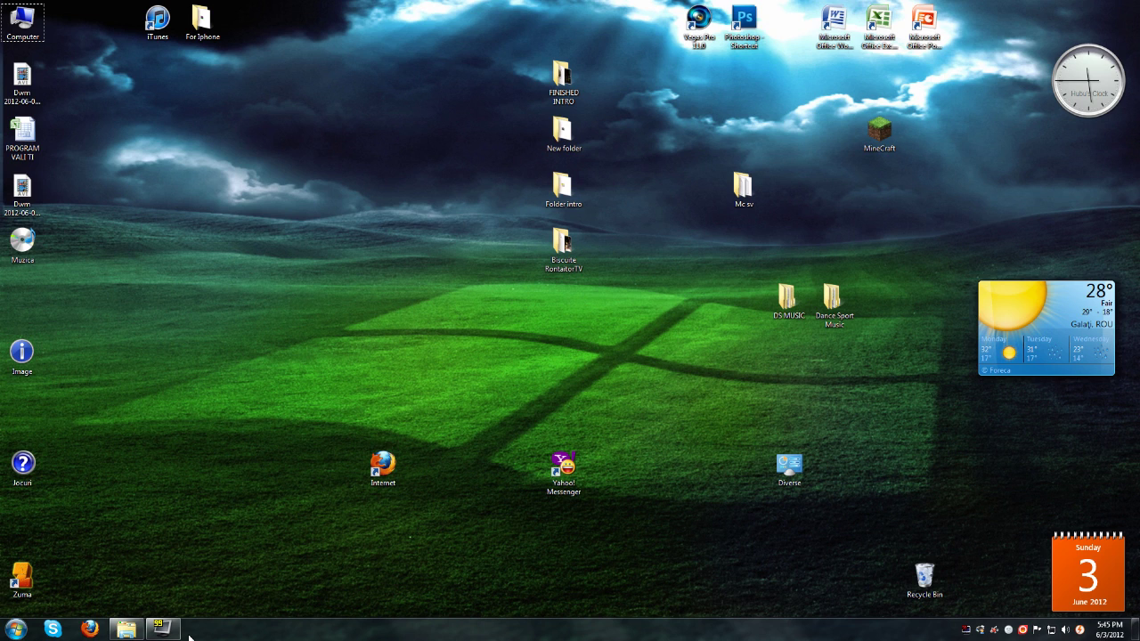
pyautogui.moveTo(166, 626)
pyautogui.click(383, 479)
pyautogui.doubleClick(383, 481)
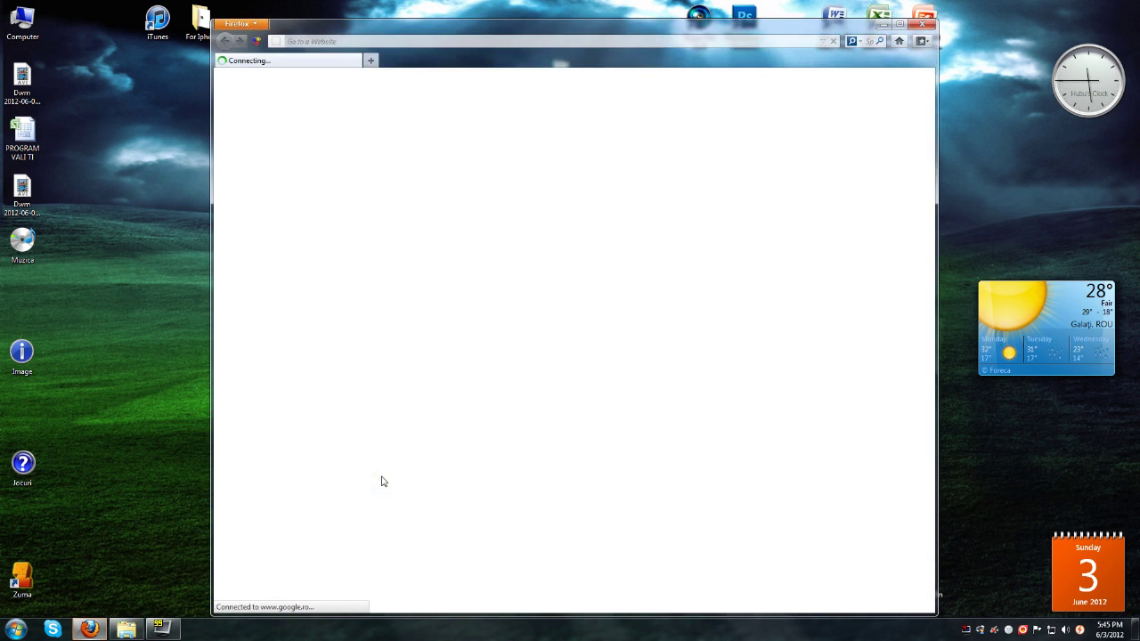
pyautogui.click(392, 41)
pyautogui.write('www')
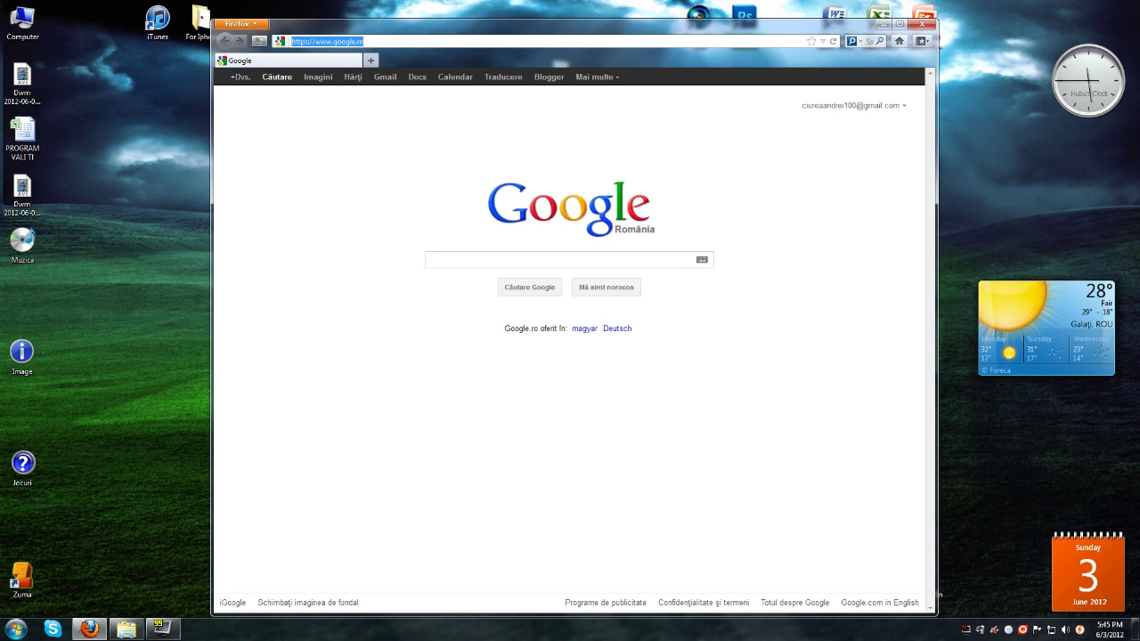
pyautogui.write('.minecraft')
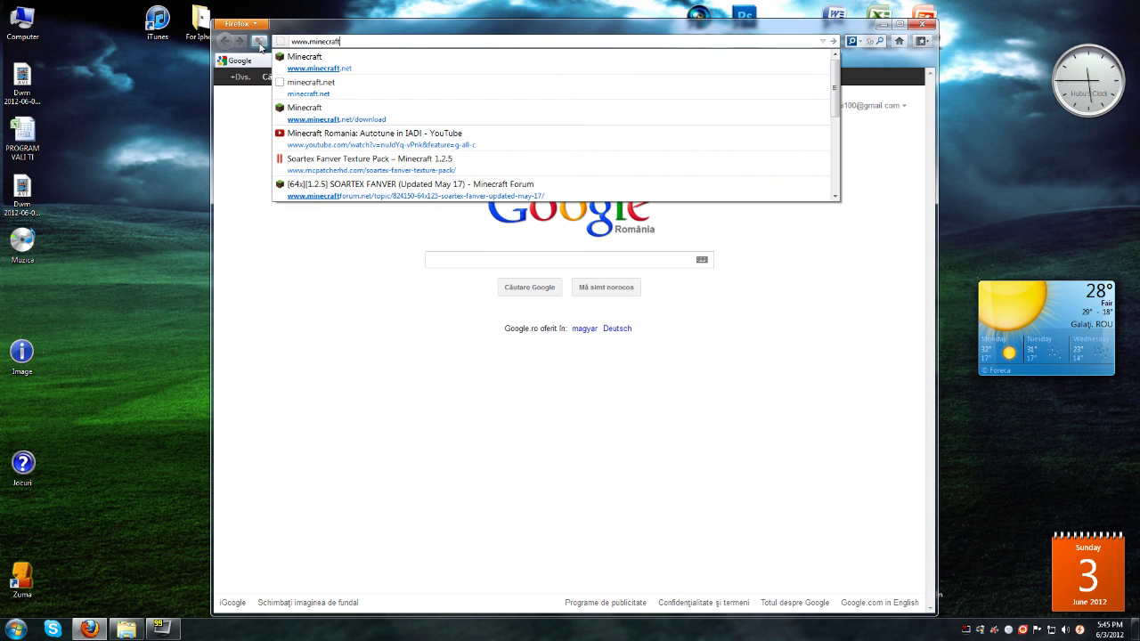
pyautogui.write('.net')
pyautogui.press('Return')
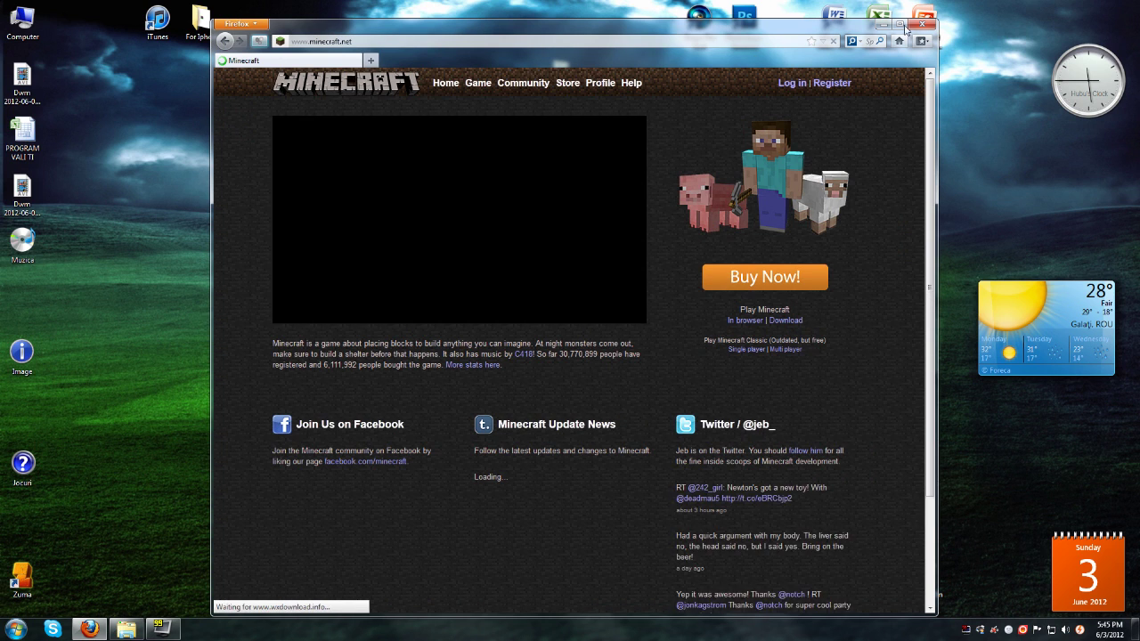
# Maximize the browser, open the Download page and start downloading Minecraft_Server.exe.
pyautogui.click(900, 24)
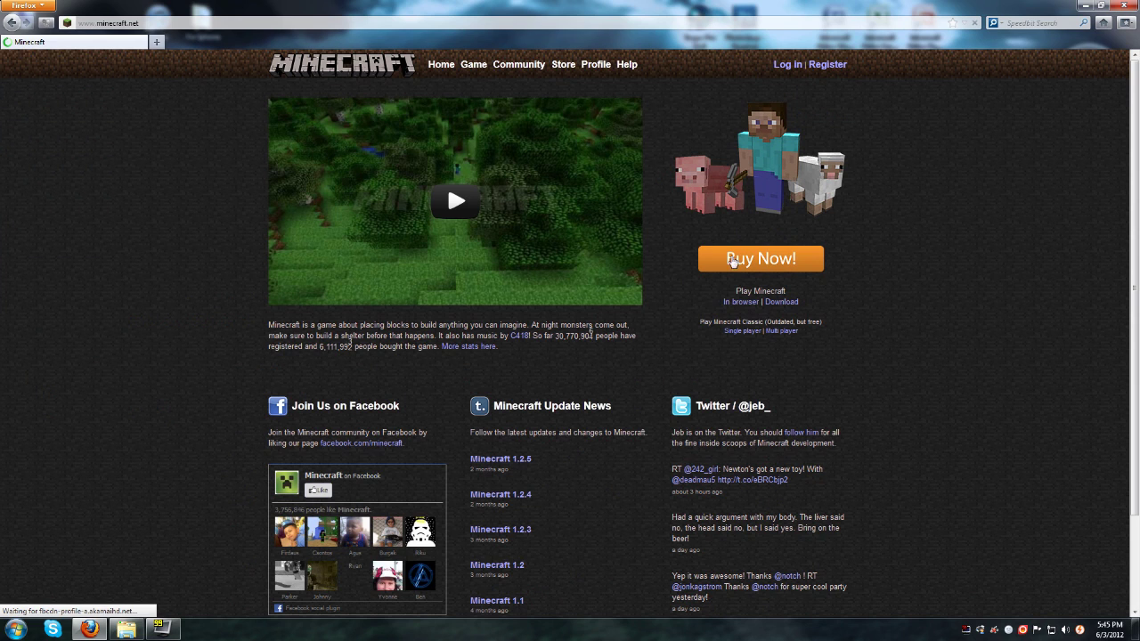
pyautogui.click(783, 303)
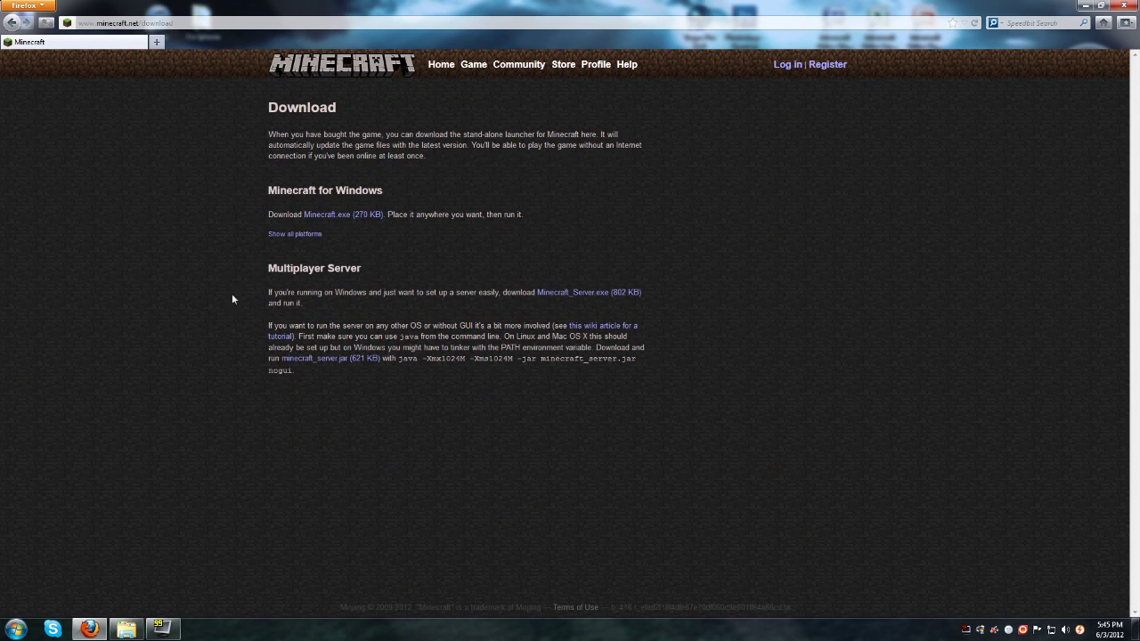
pyautogui.click(597, 301)
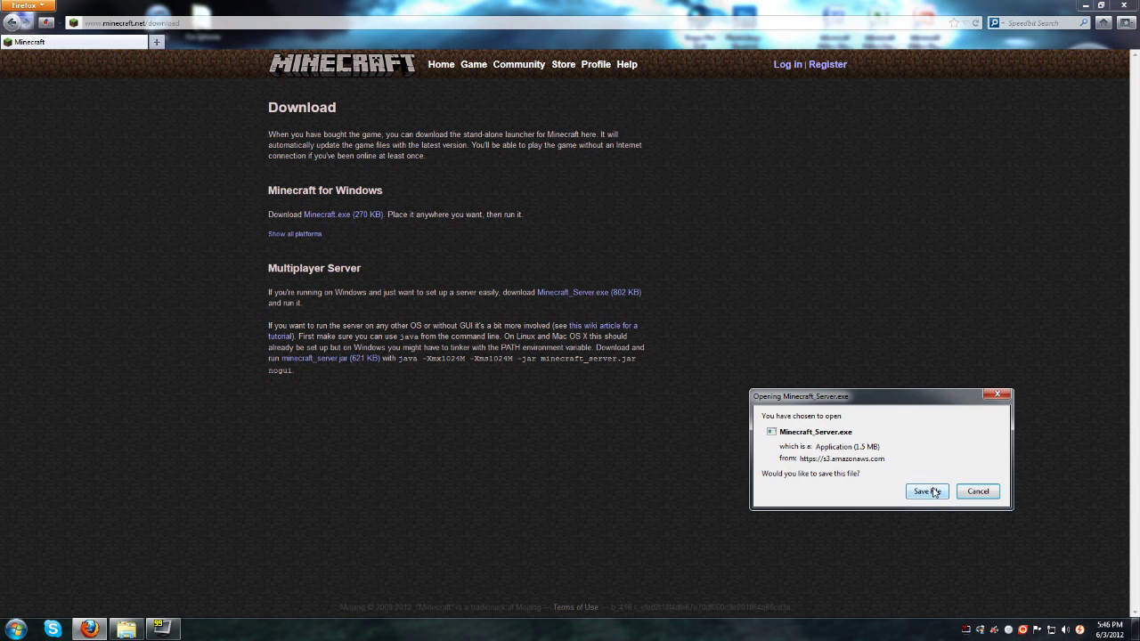
# Save Minecraft_Server.exe to the Desktop, then minimize Firefox.
pyautogui.click(927, 492)
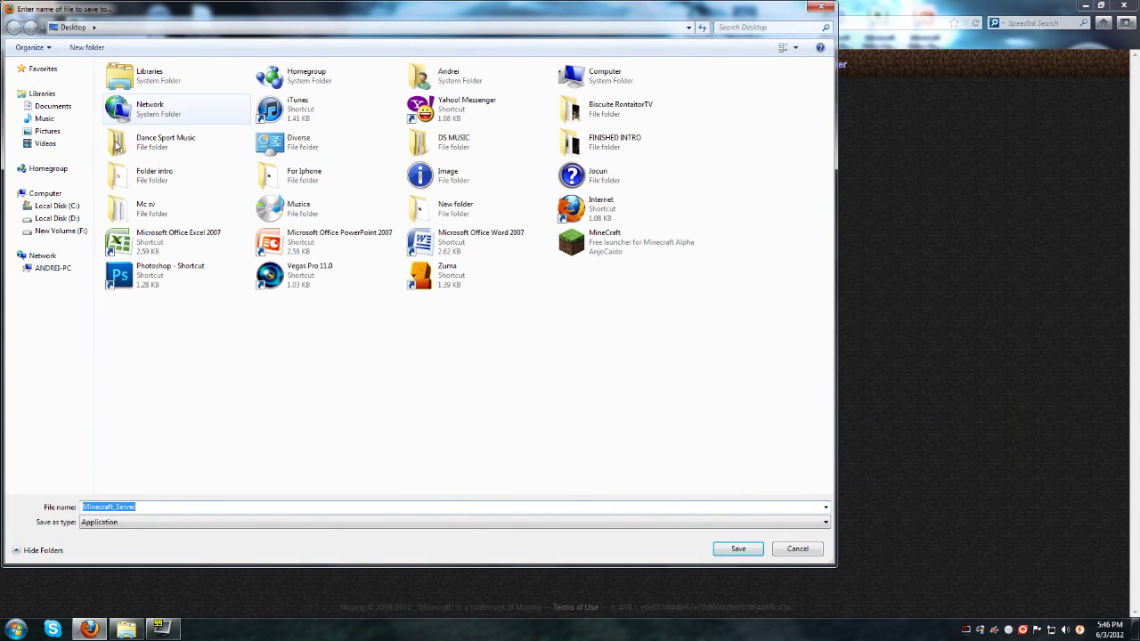
pyautogui.click(737, 549)
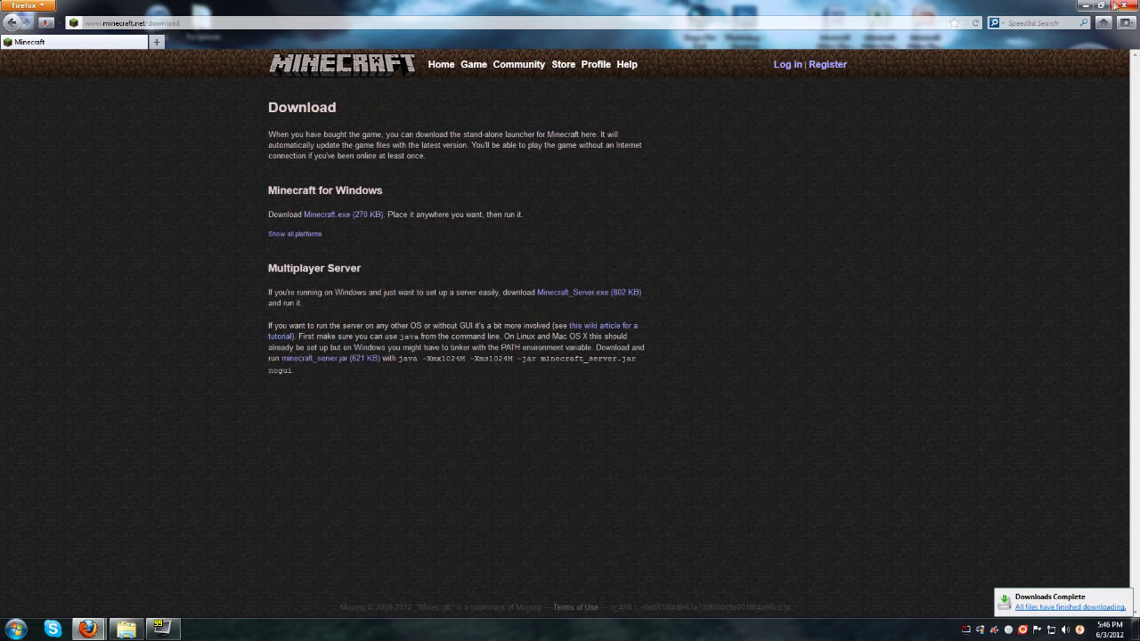
pyautogui.click(1086, 6)
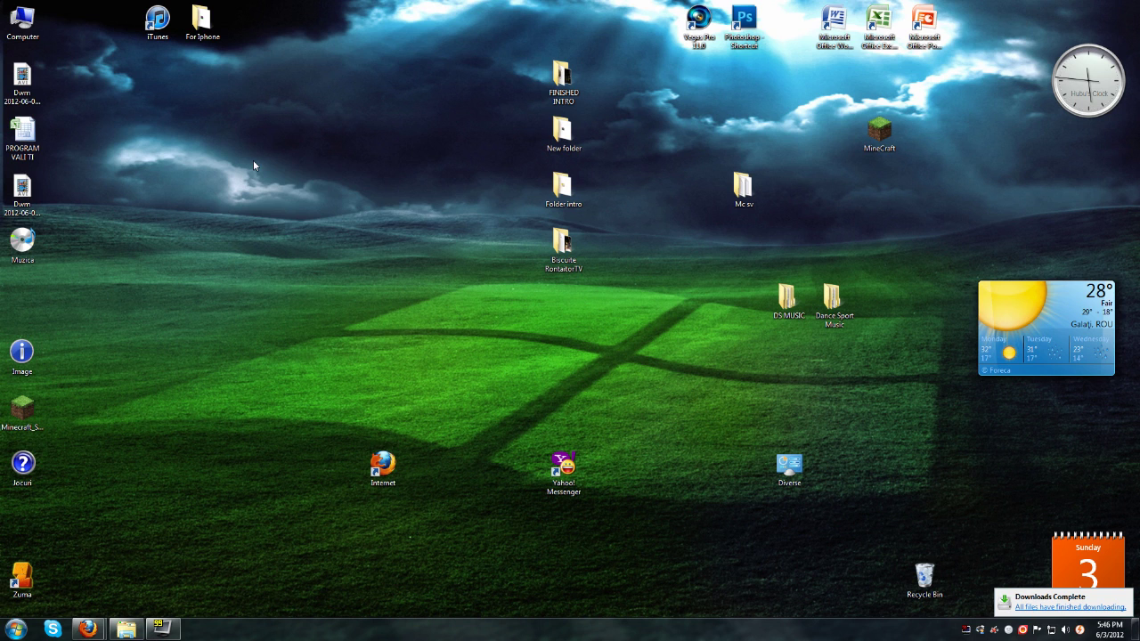
# Create a desktop folder named 'My Minecraft Server' and move Minecraft_Server into it.
pyautogui.rightClick(253, 162)
pyautogui.moveTo(326, 285)
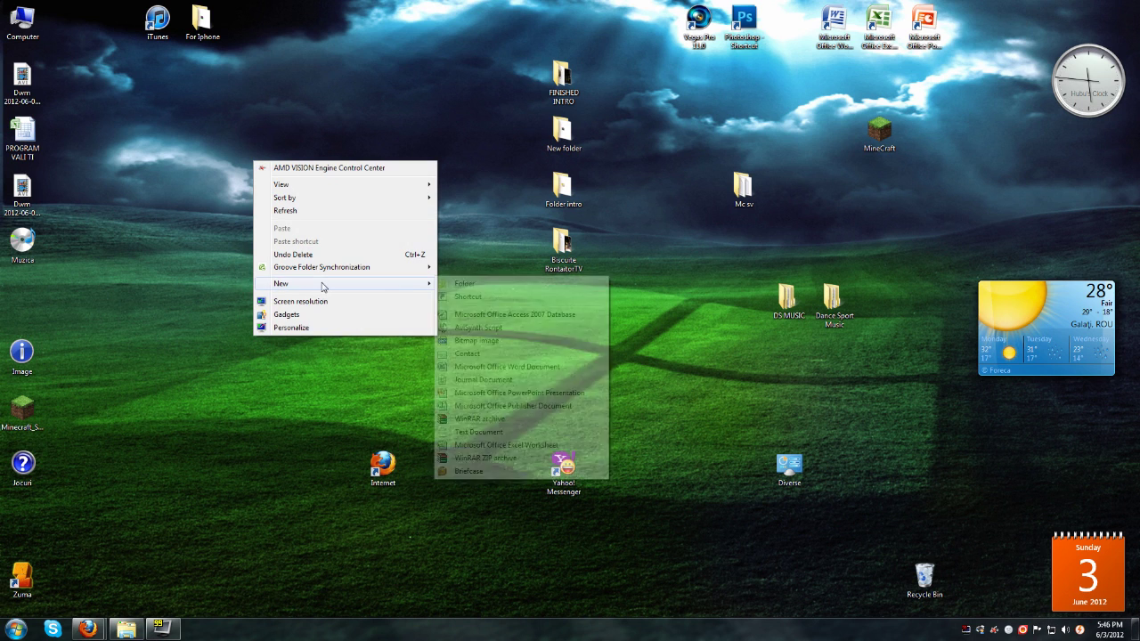
pyautogui.click(467, 282)
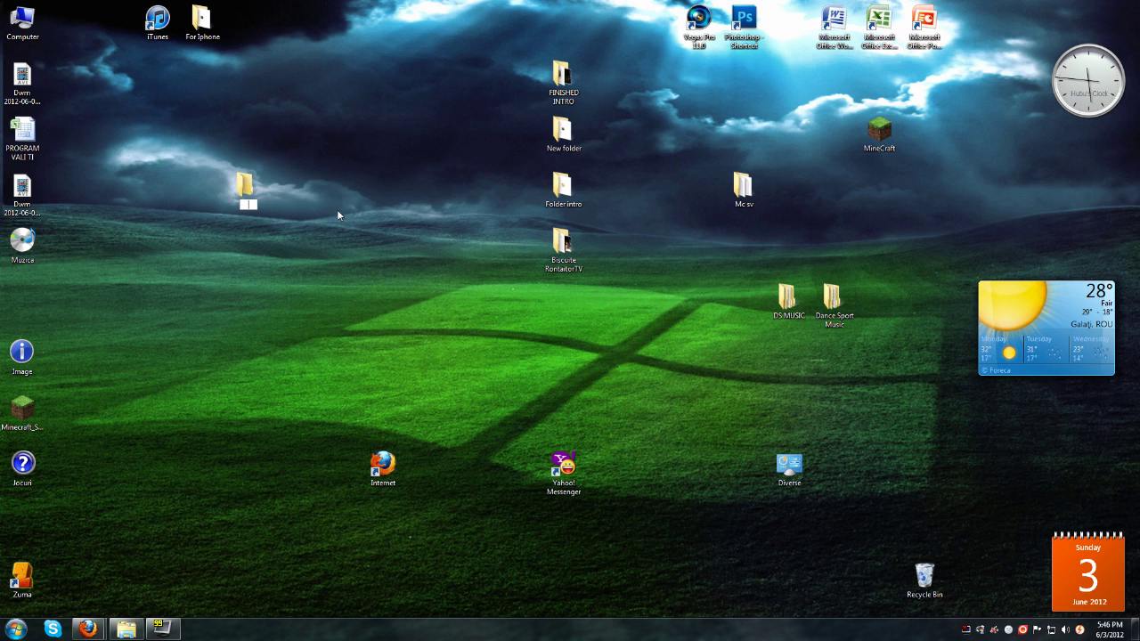
pyautogui.write('My')
pyautogui.write(' Min')
pyautogui.write('ecraft S')
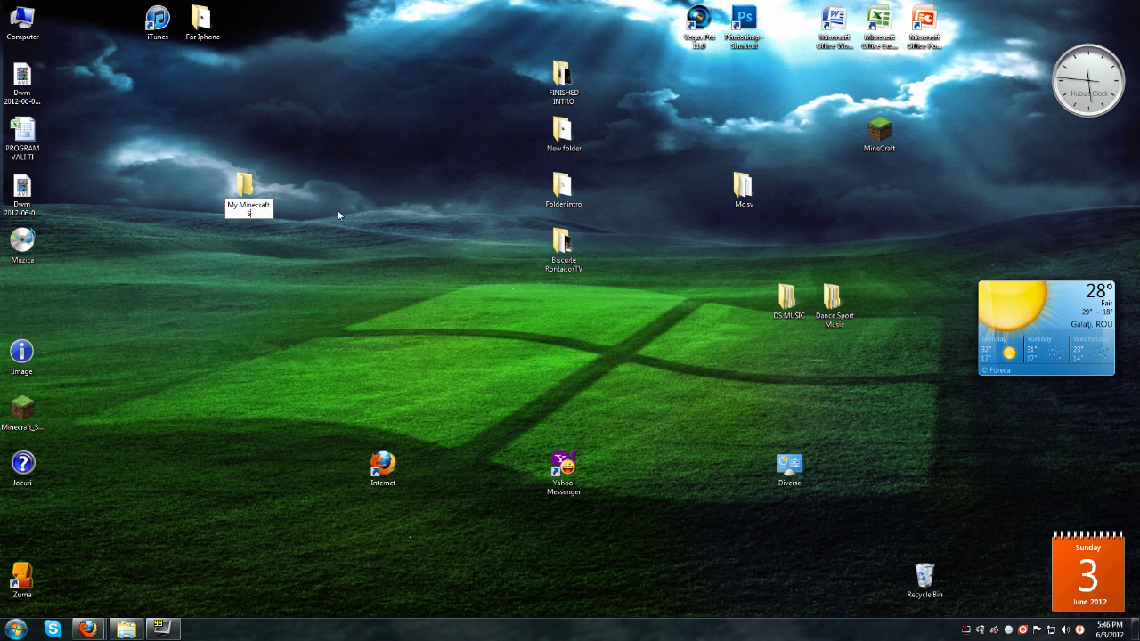
pyautogui.write('erver')
pyautogui.press('Return')
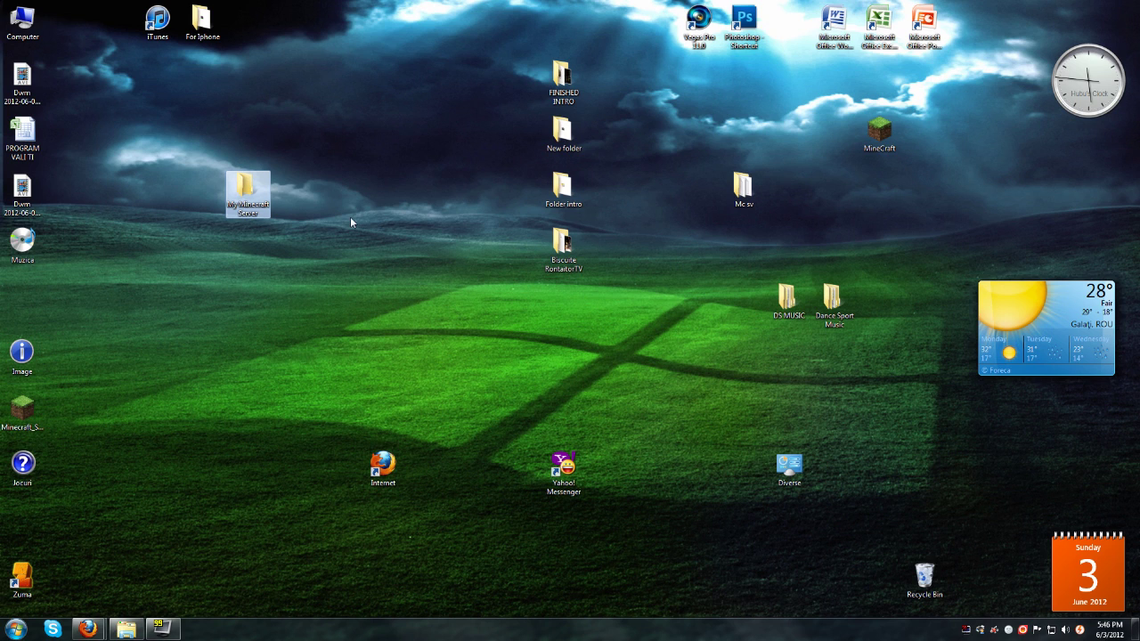
pyautogui.click(187, 365)
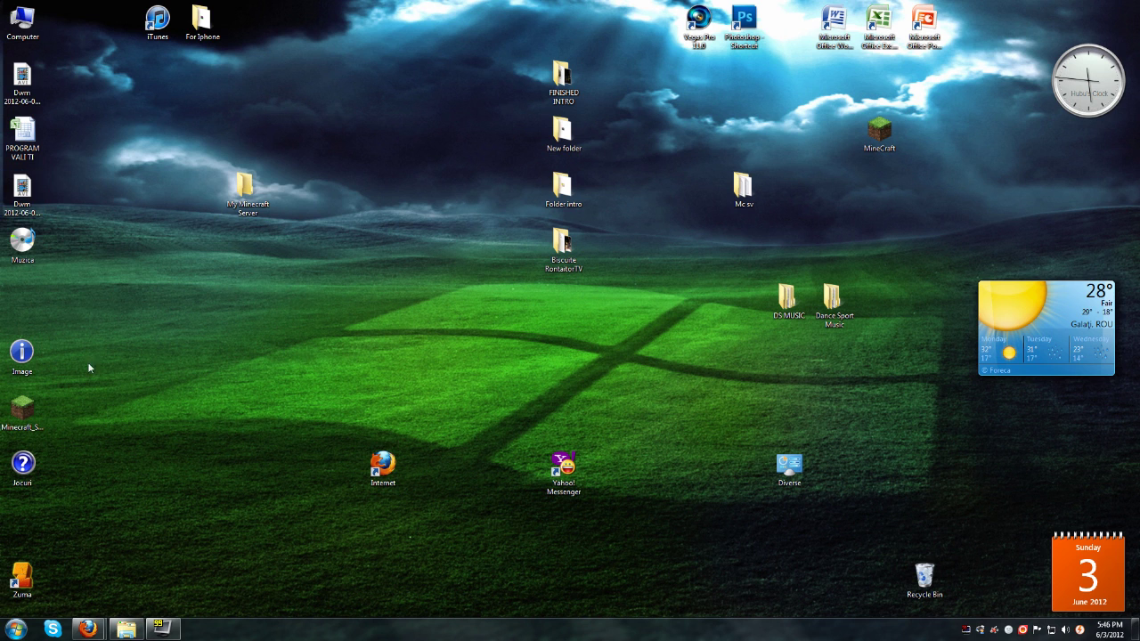
pyautogui.moveTo(22, 409)
pyautogui.mouseDown()
pyautogui.moveTo(178, 276)
pyautogui.moveTo(245, 189)
pyautogui.mouseUp()
# Open the My Minecraft Server folder and run Minecraft_Server, allowing the unverified program.
pyautogui.doubleClick(245, 189)
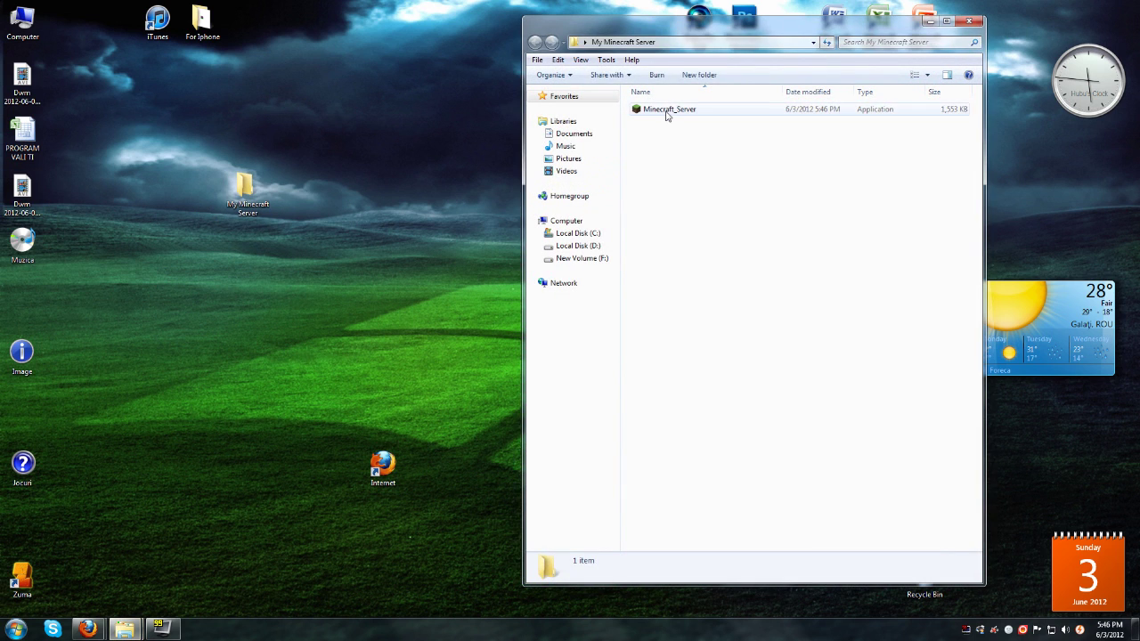
pyautogui.doubleClick(666, 111)
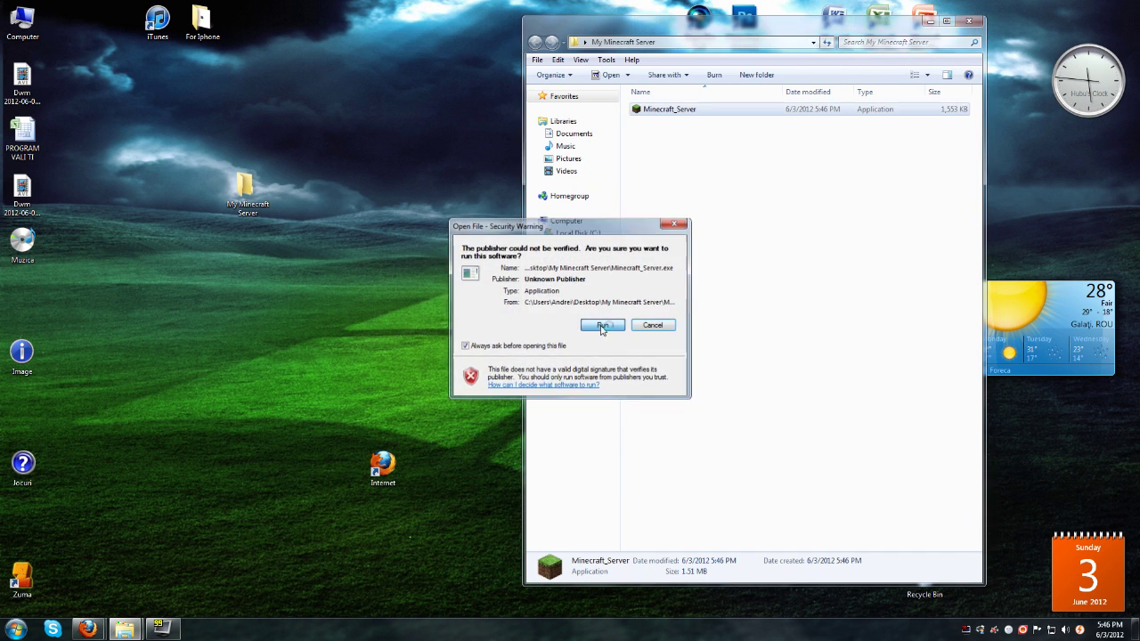
pyautogui.click(602, 326)
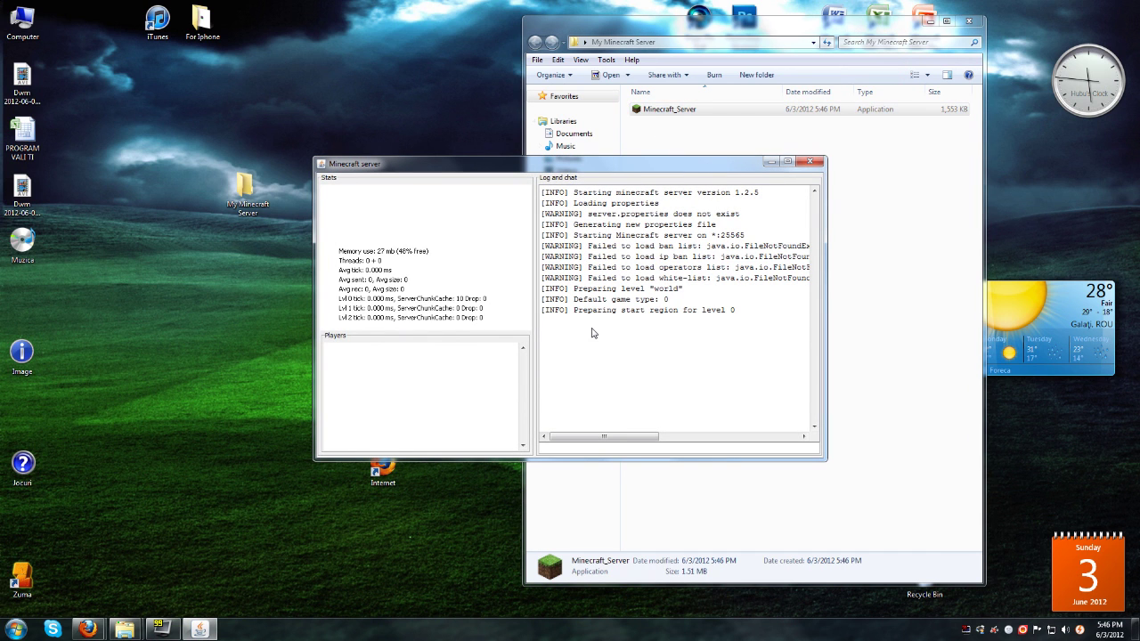
# Enlarge the server window to read the log, minimize it, and select server.properties.
pyautogui.moveTo(660, 166); pyautogui.dragTo(512, 51)
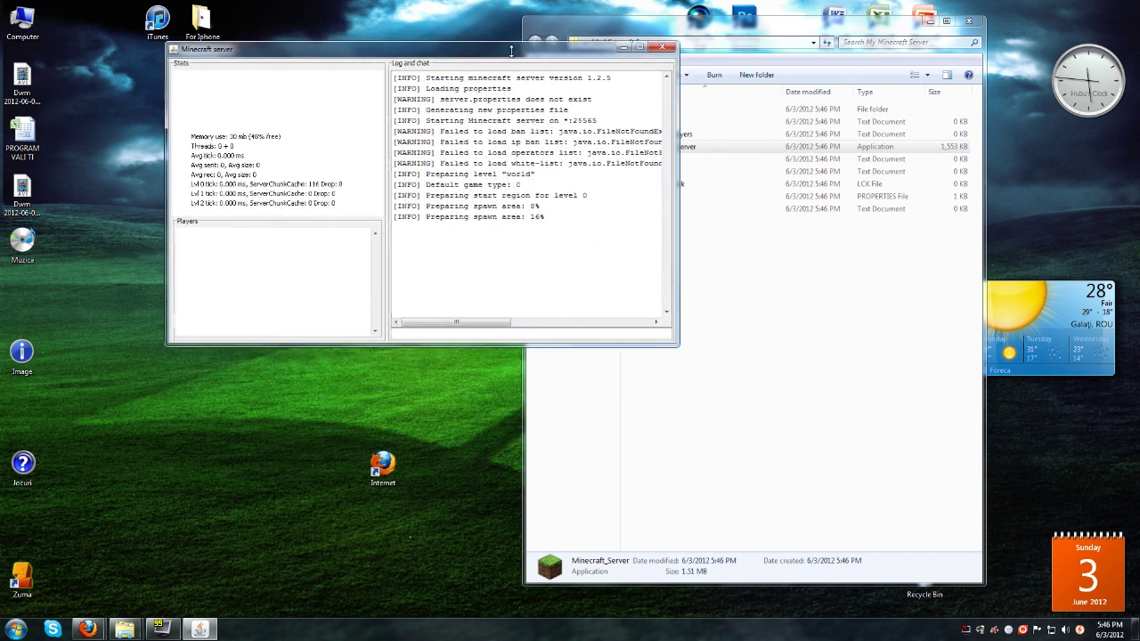
pyautogui.moveTo(678, 347); pyautogui.dragTo(797, 473)
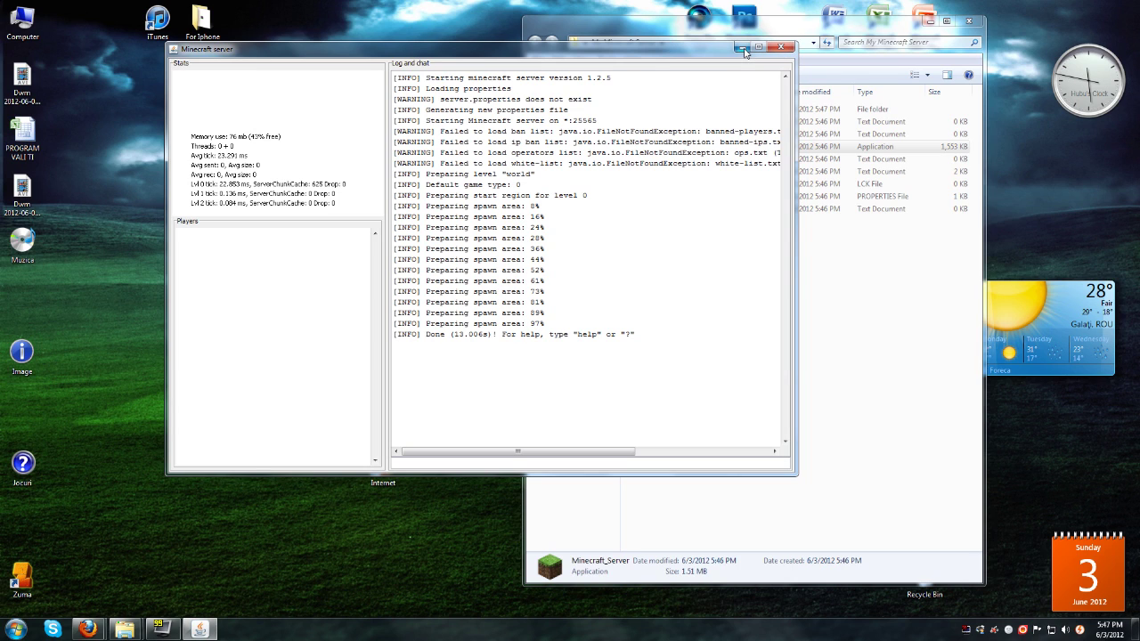
pyautogui.click(742, 47)
pyautogui.click(664, 244)
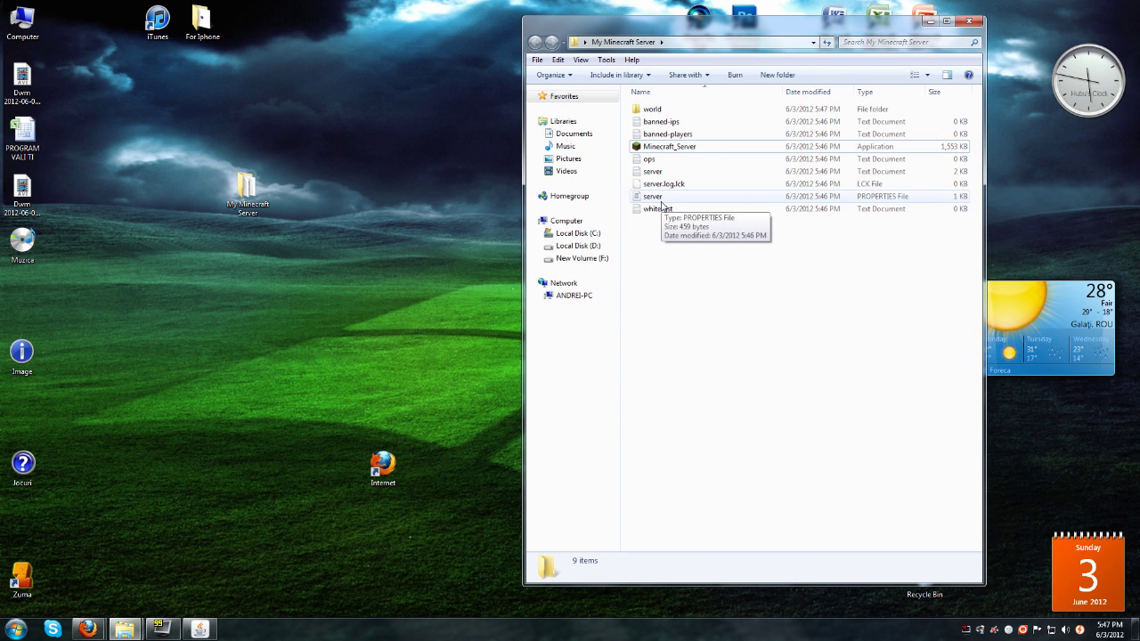
pyautogui.click(663, 198)
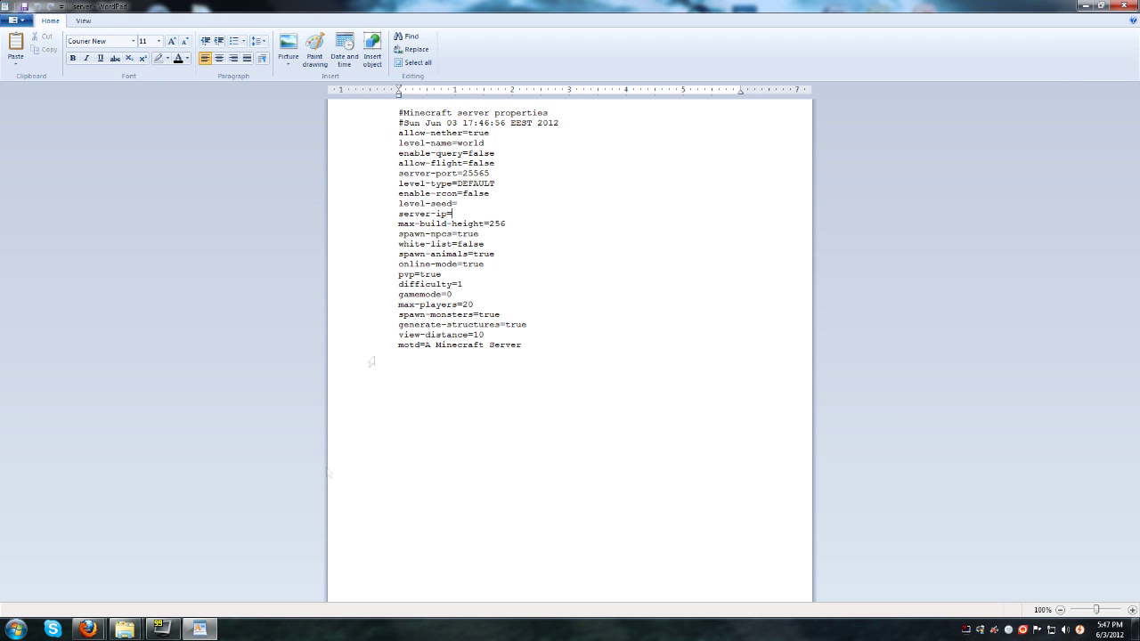
# Bring the Firefox Minecraft download window back to the front.
pyautogui.moveTo(87, 628)
pyautogui.click(116, 565)
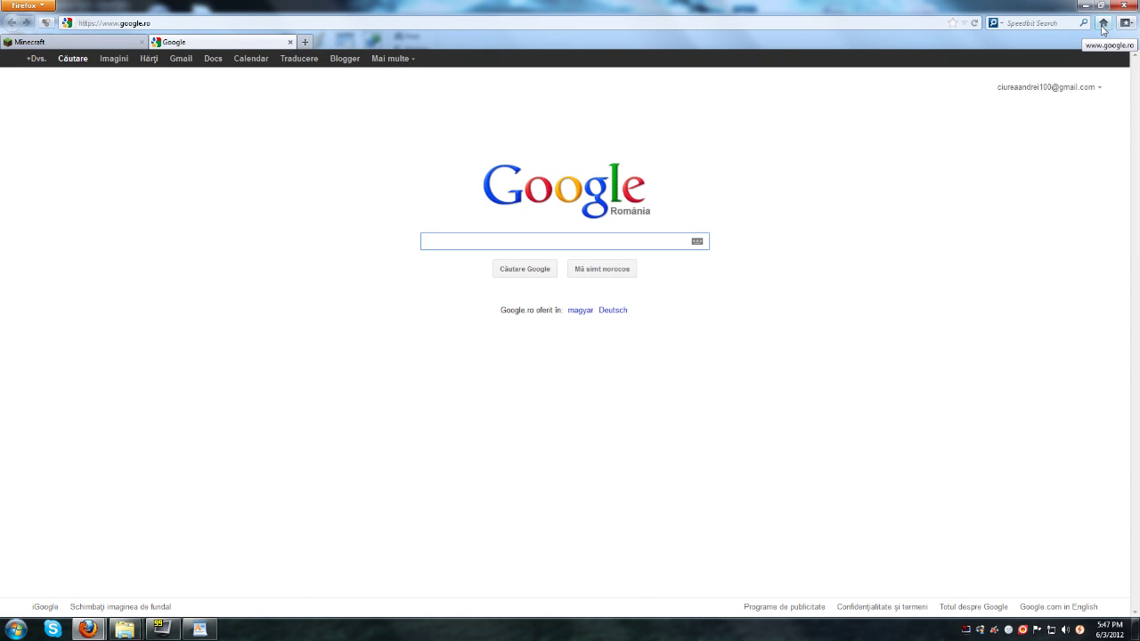
# Search 'my ip' and copy the public IP address shown on the lookup site.
pyautogui.write('my ip')
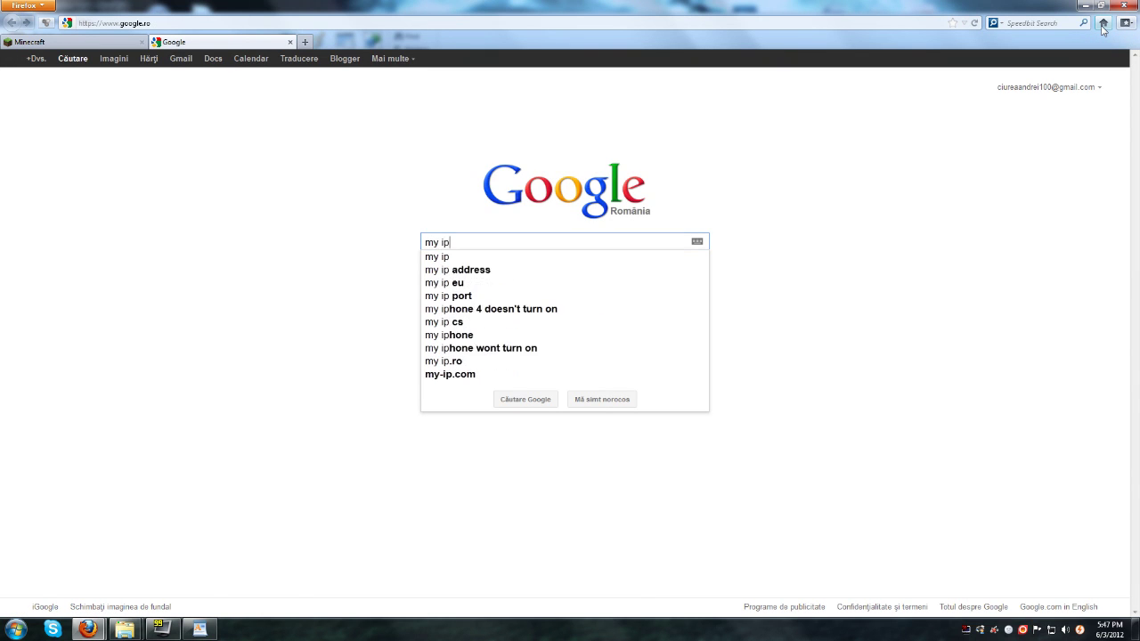
pyautogui.press('Return')
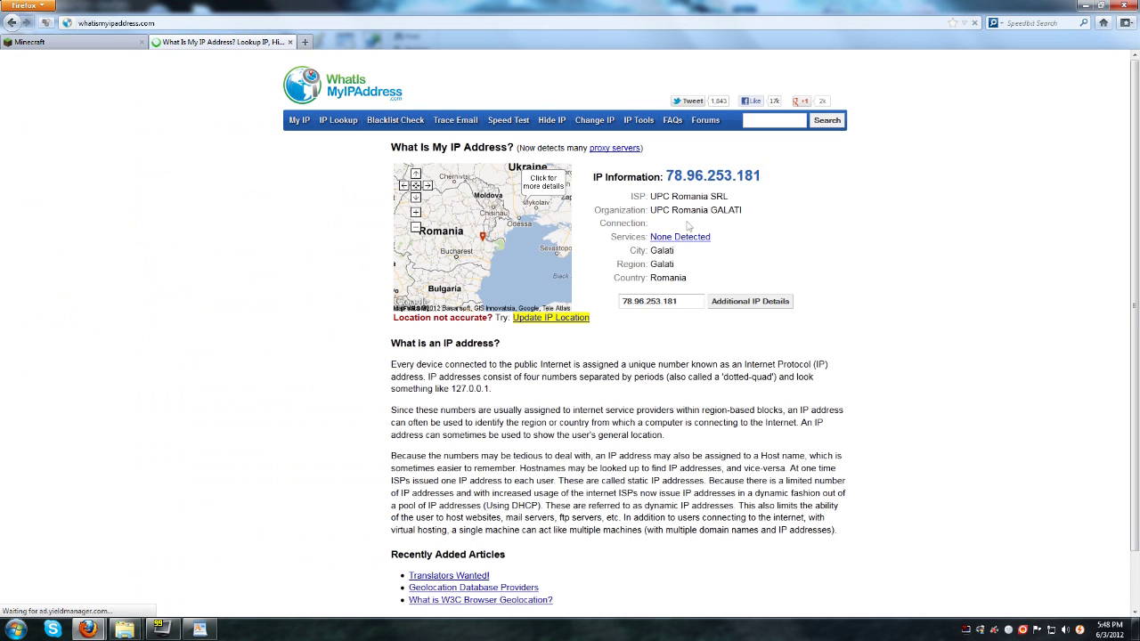
pyautogui.moveTo(761, 177); pyautogui.dragTo(664, 176)
pyautogui.rightClick(670, 177)
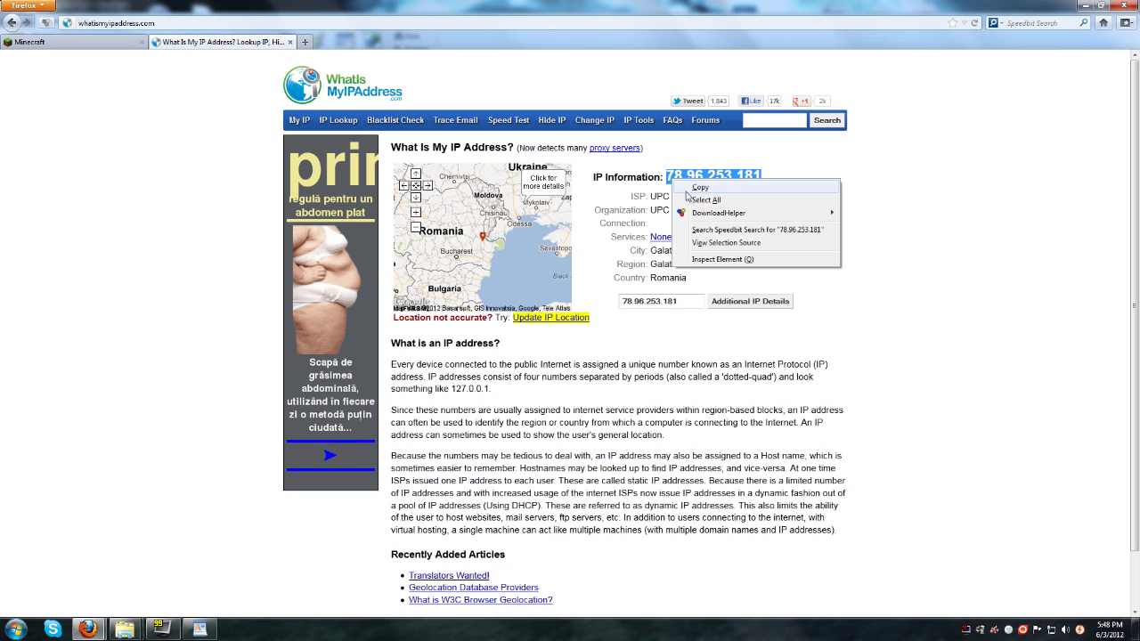
pyautogui.click(699, 188)
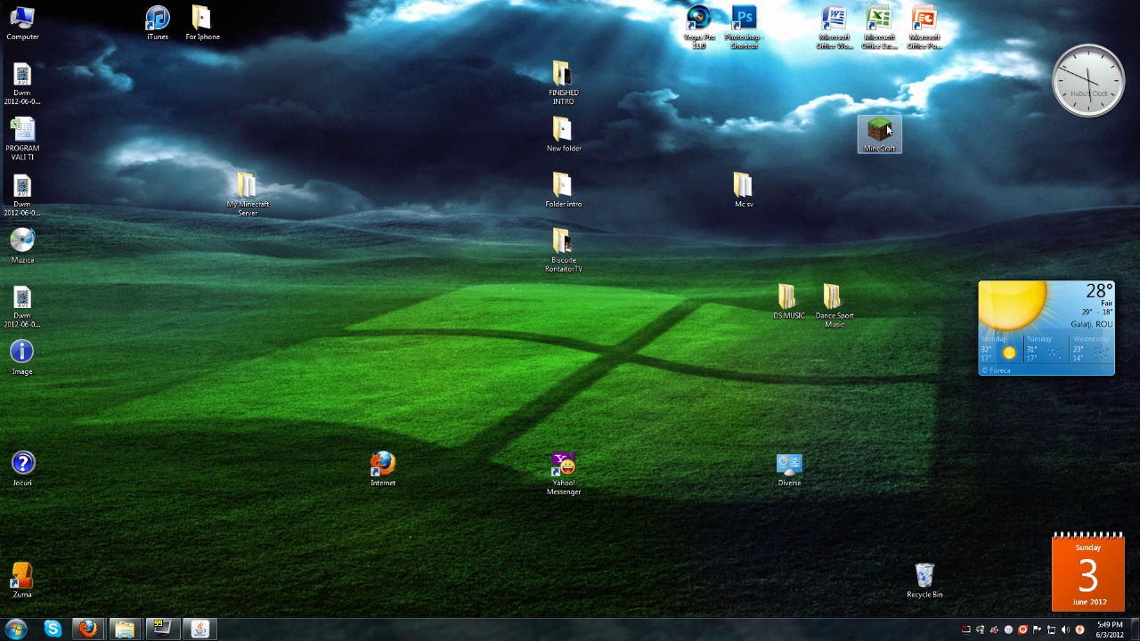
# Launch Minecraft, enter the game and open the Multiplayer screen.
pyautogui.doubleClick(887, 130)
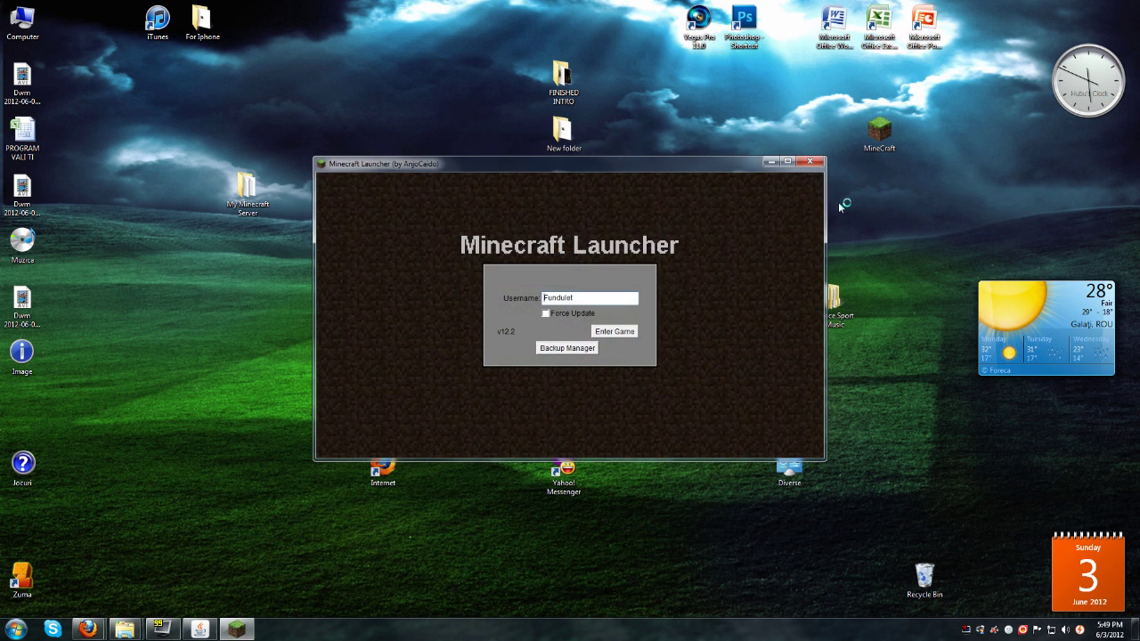
pyautogui.click(626, 331)
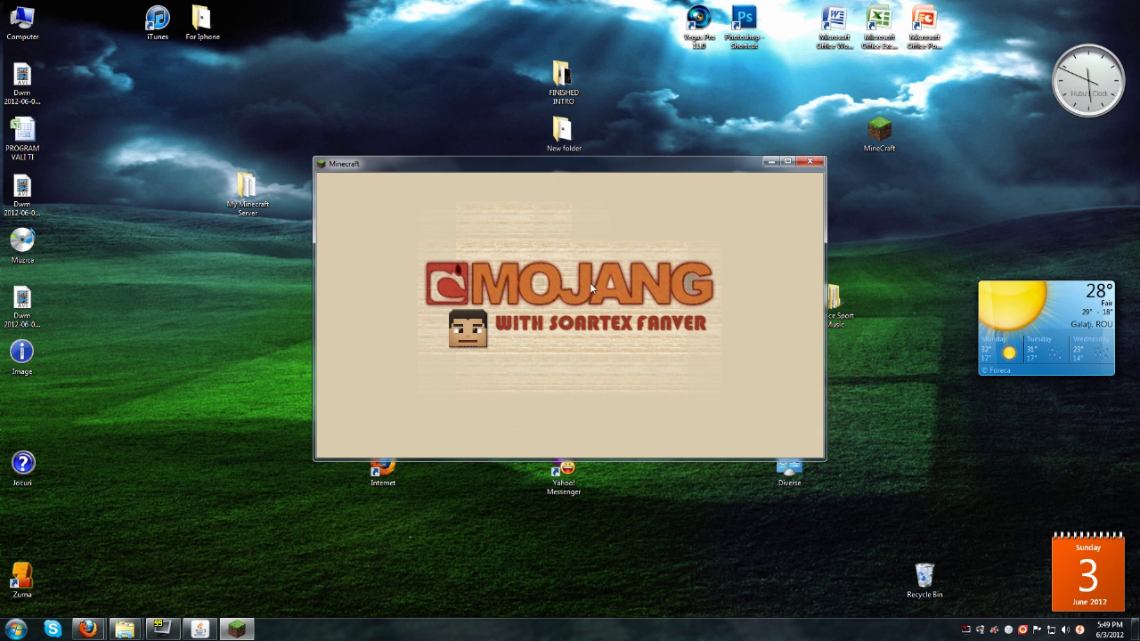
pyautogui.click(576, 345)
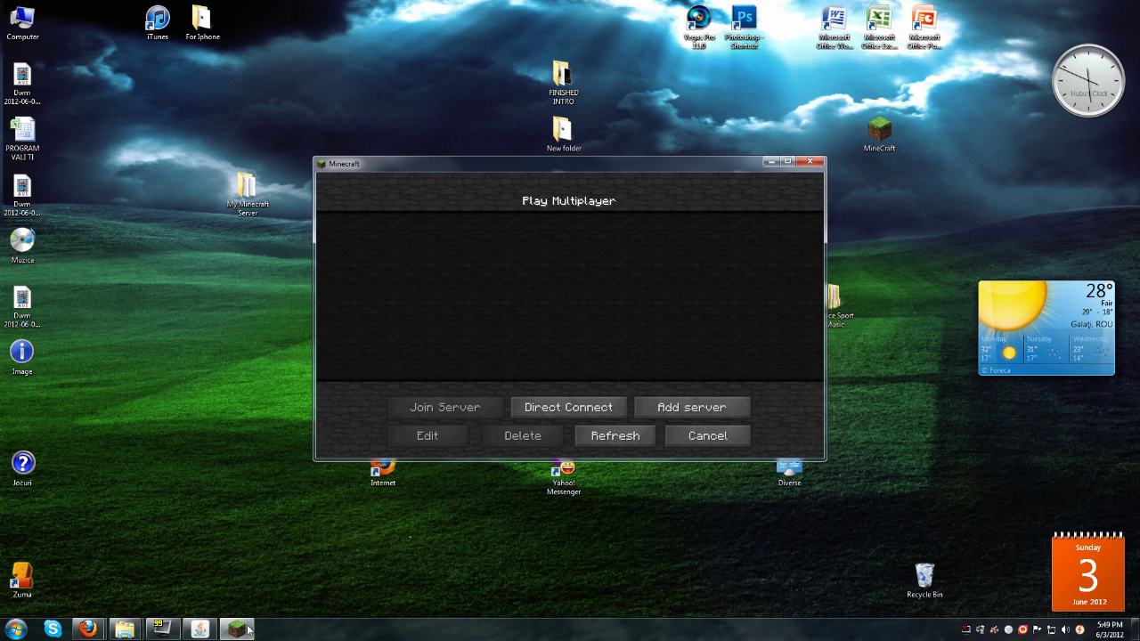
# Select the server address in the running server's log, then hide the server window.
pyautogui.click(200, 629)
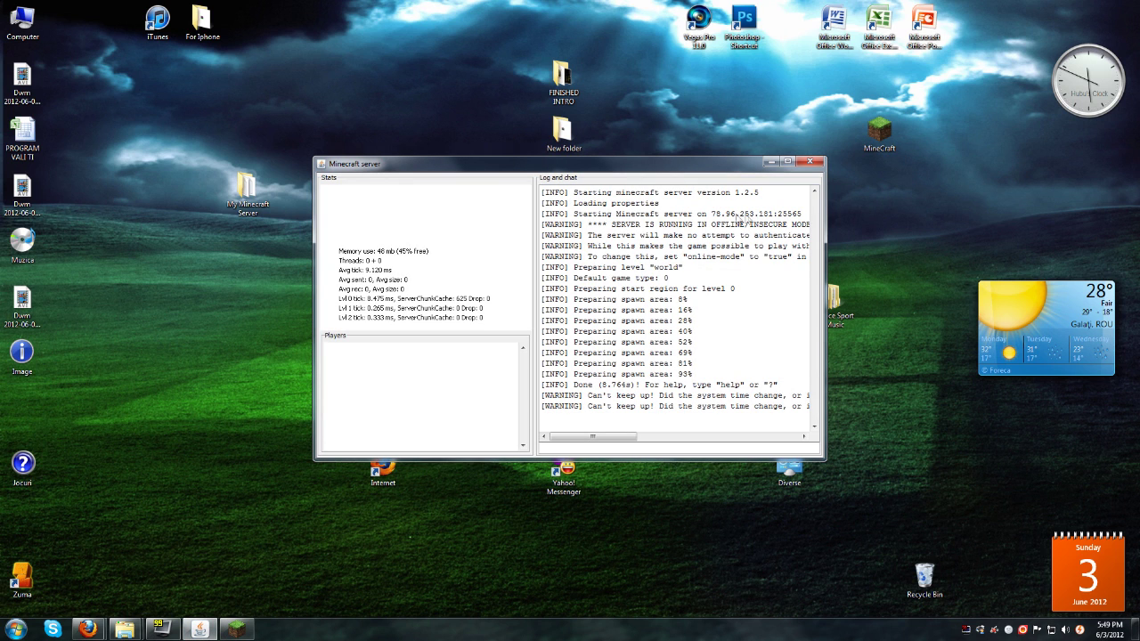
pyautogui.moveTo(711, 215)
pyautogui.mouseDown()
pyautogui.moveTo(806, 218)
pyautogui.moveTo(792, 216)
pyautogui.mouseUp()
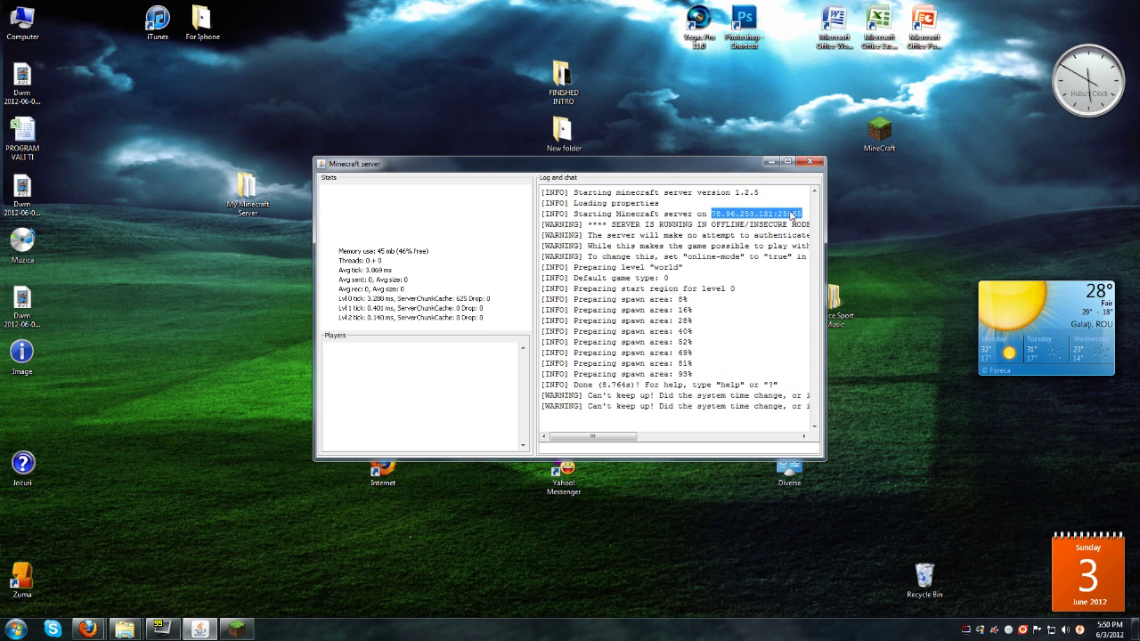
pyautogui.click(771, 162)
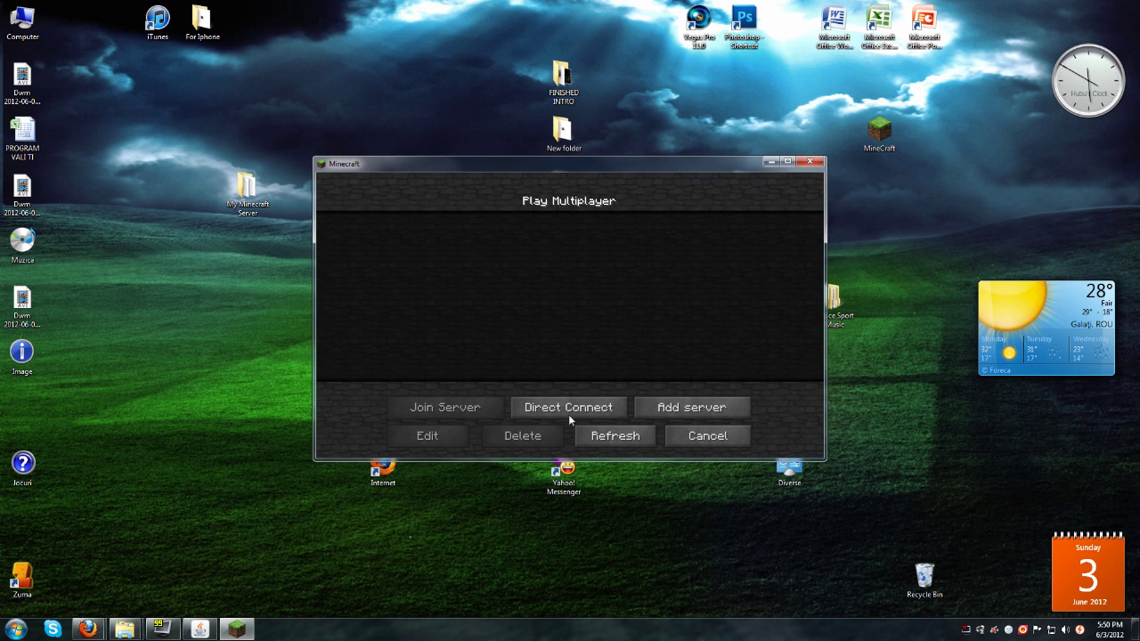
# Direct Connect by pasting the address with port 25565 and join the server.
pyautogui.click(569, 409)
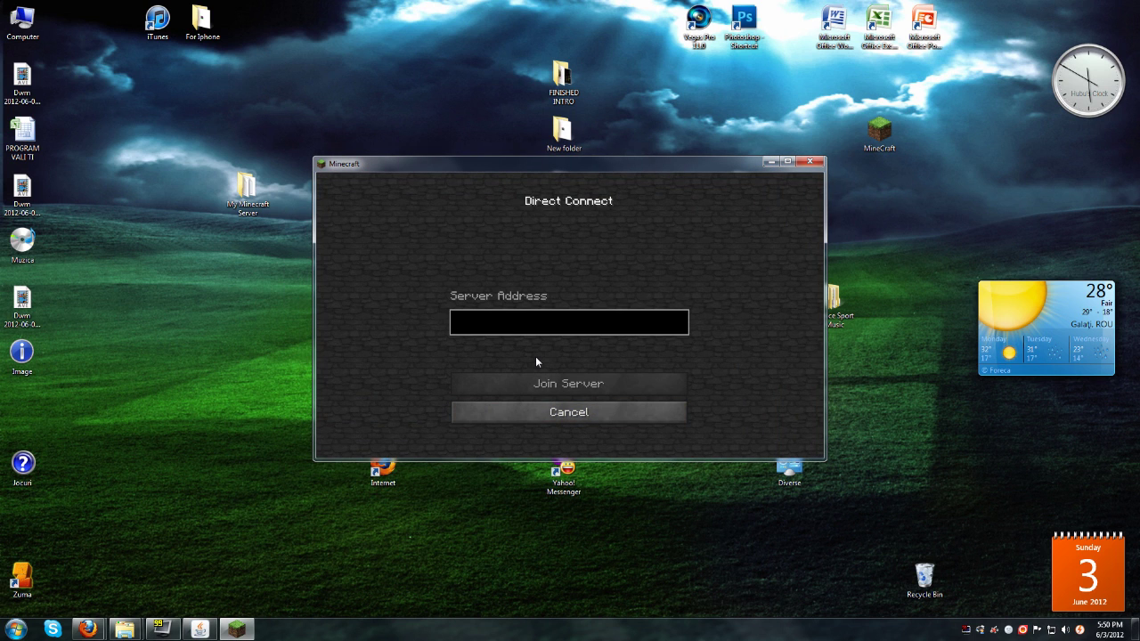
pyautogui.hotkey('ctrl', 'v')
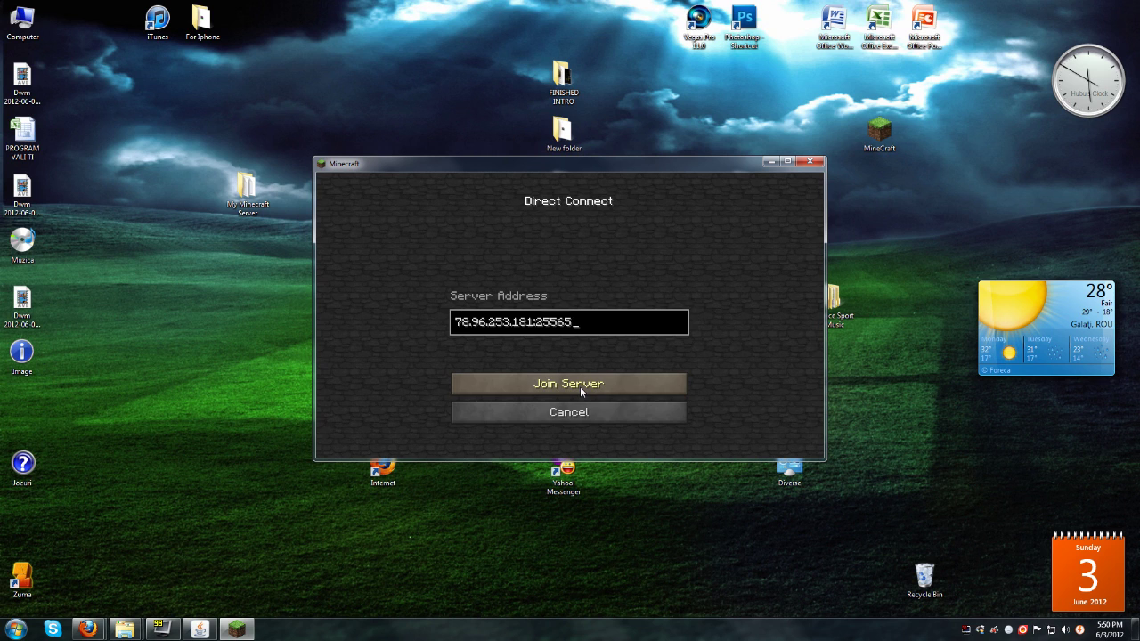
pyautogui.click(580, 386)
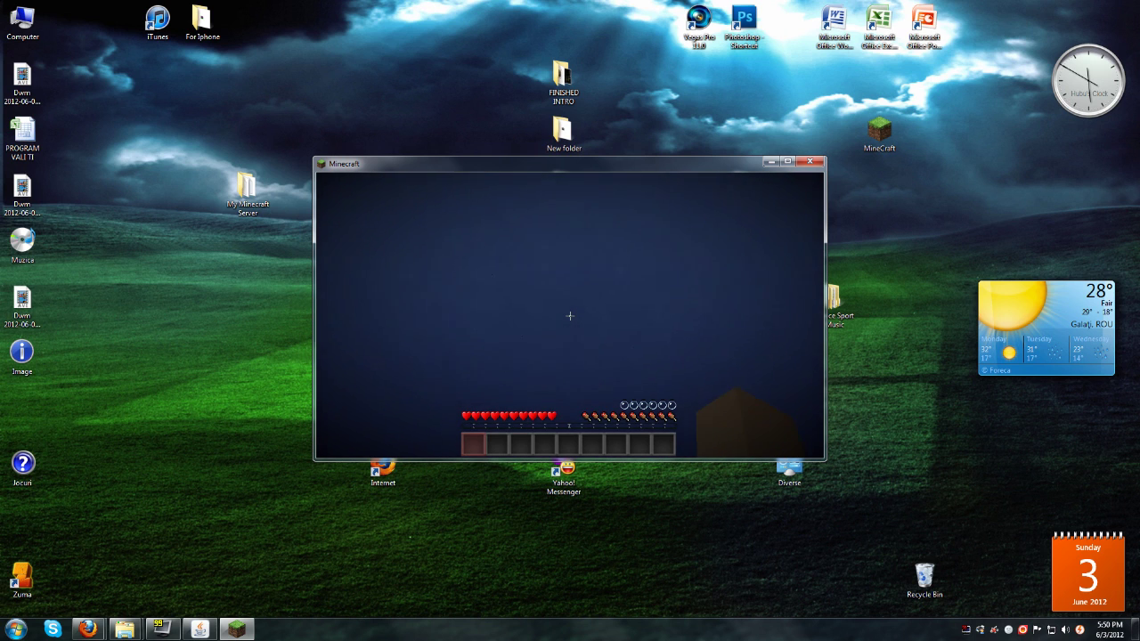
# Swim up and across to the tree-topped island and step onto its sandy shore.
pyautogui.press('space')
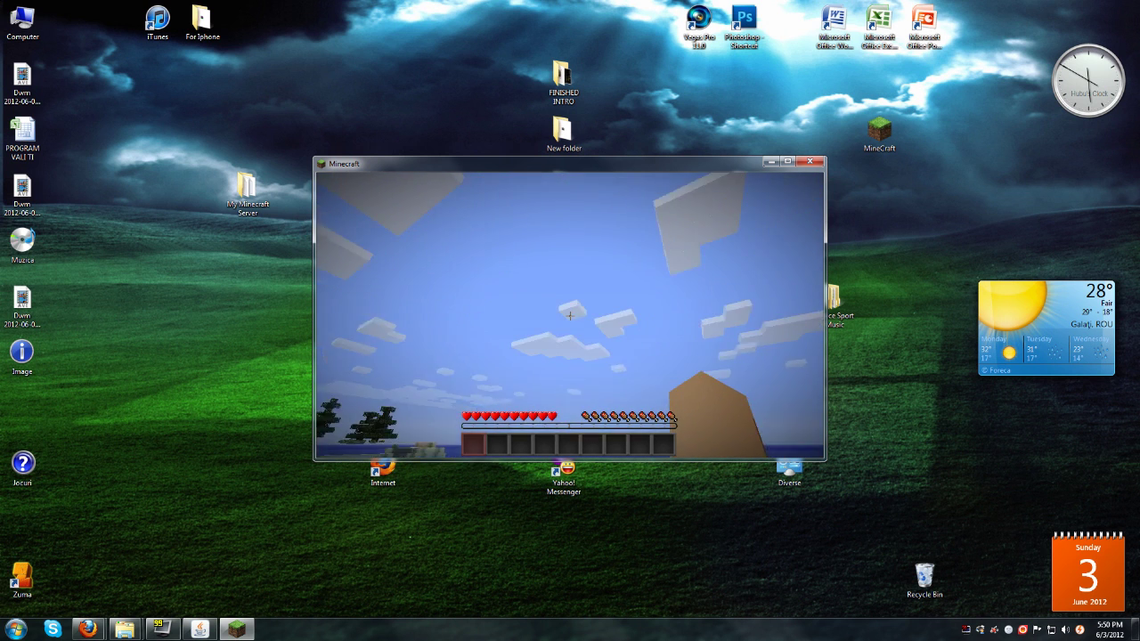
pyautogui.moveTo(570, 315)
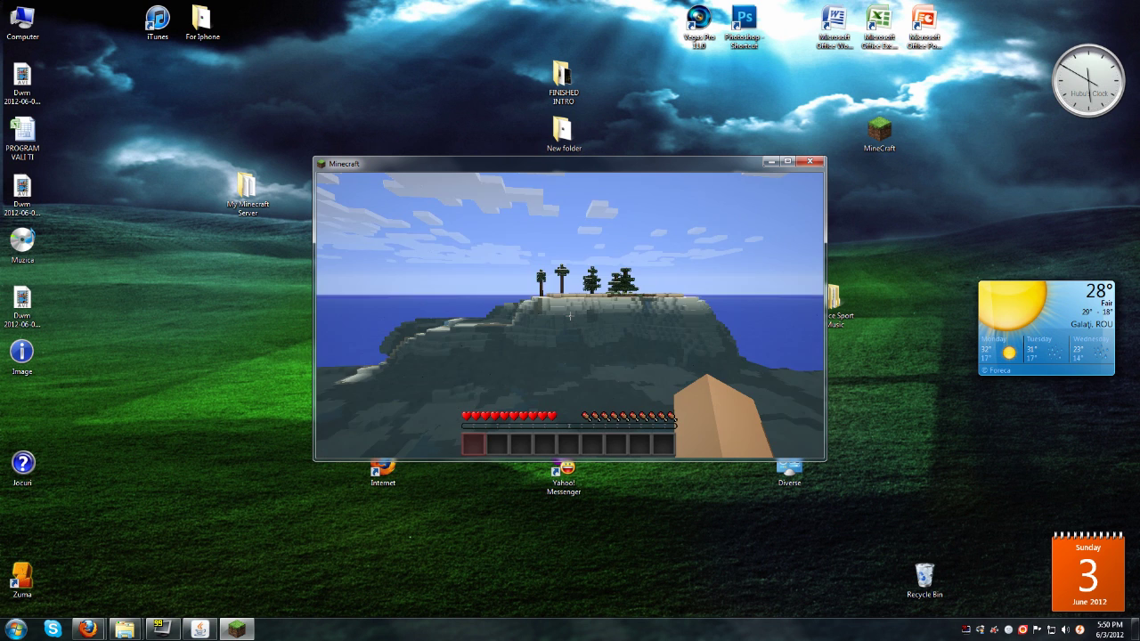
pyautogui.press('w')
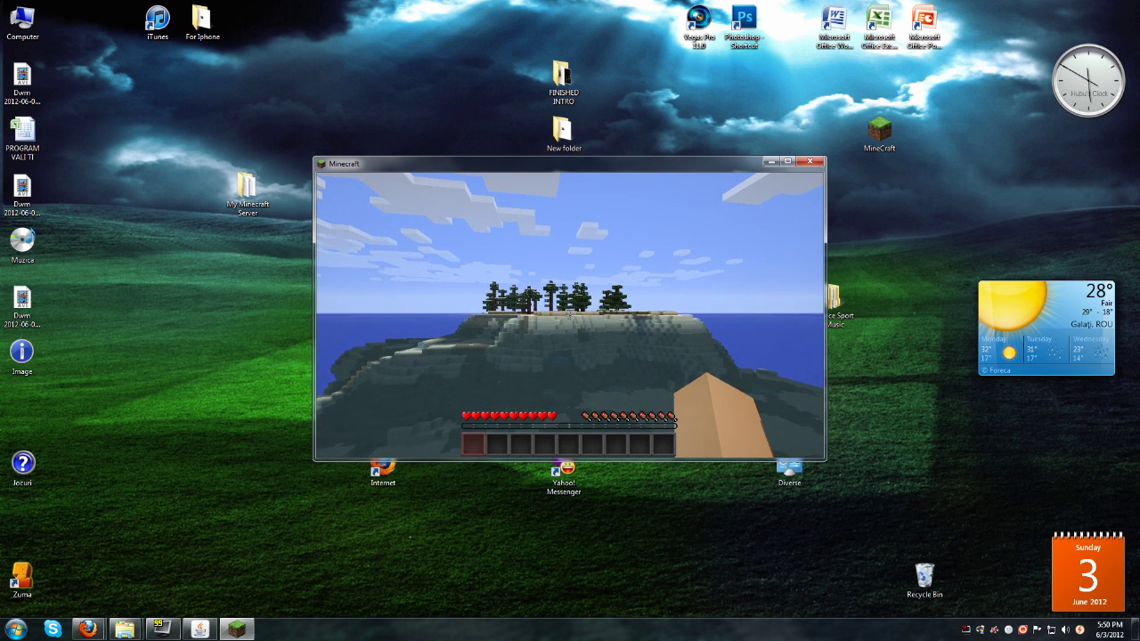
pyautogui.press('w')
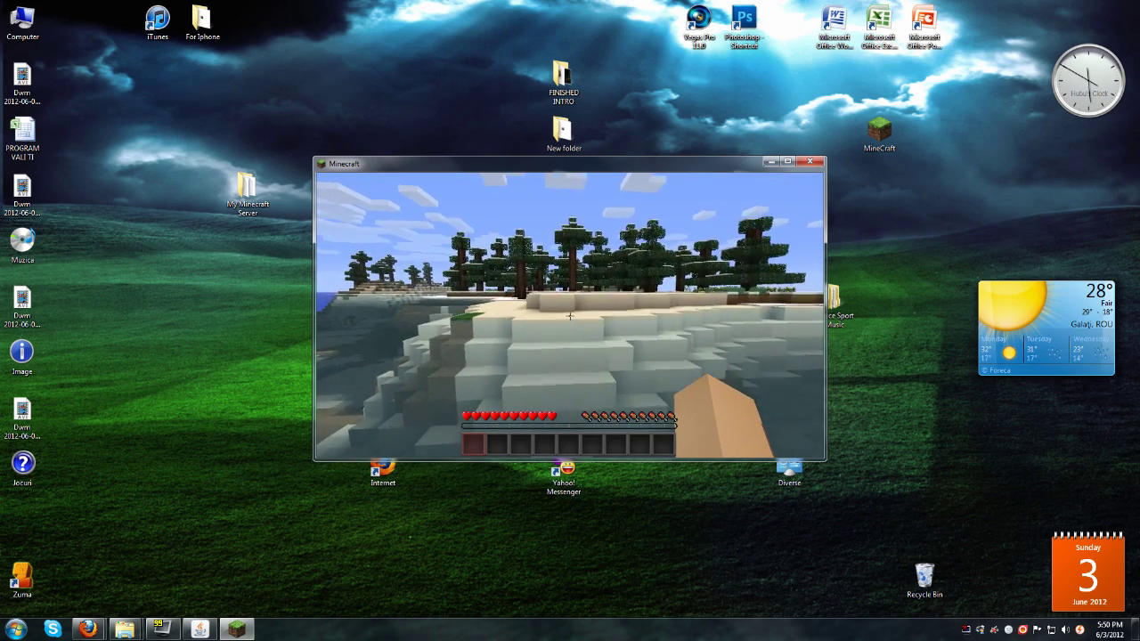
pyautogui.press('w')
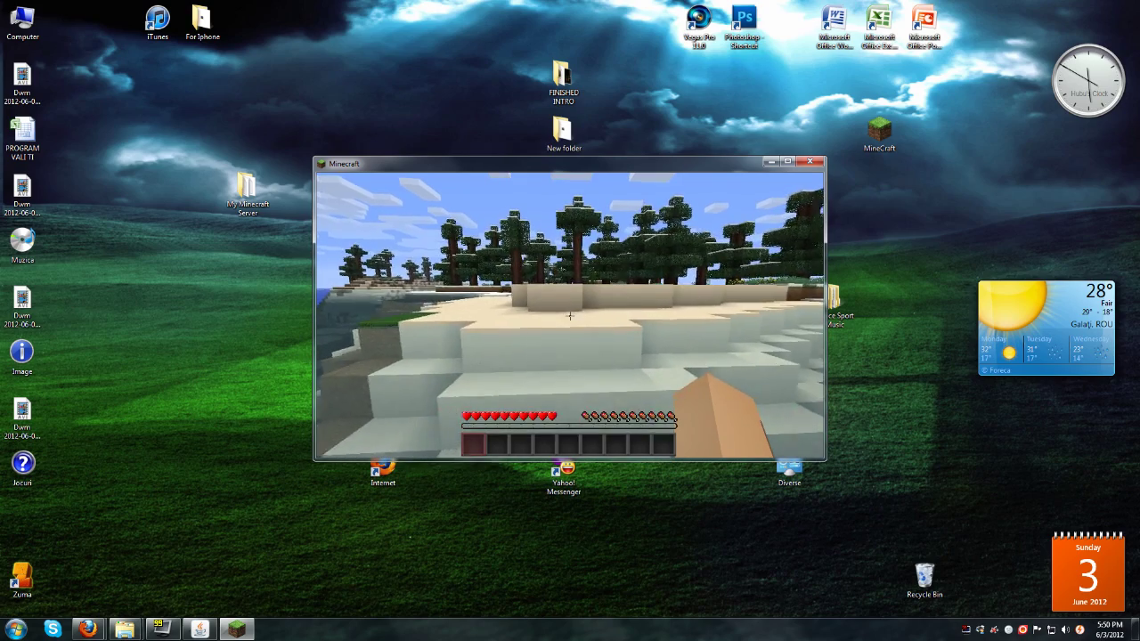
pyautogui.press('w')
pyautogui.press('w')
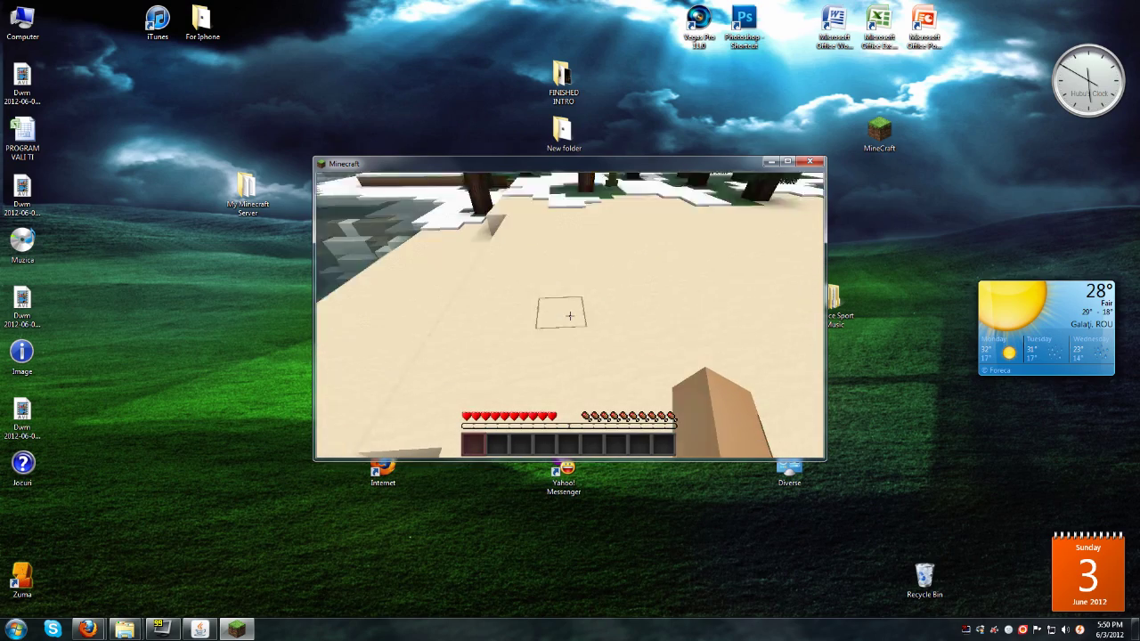
# Dig down through the beach sand, then climb out of the pit.
pyautogui.moveTo(570, 315); pyautogui.dragTo(570, 315)
pyautogui.press('space')
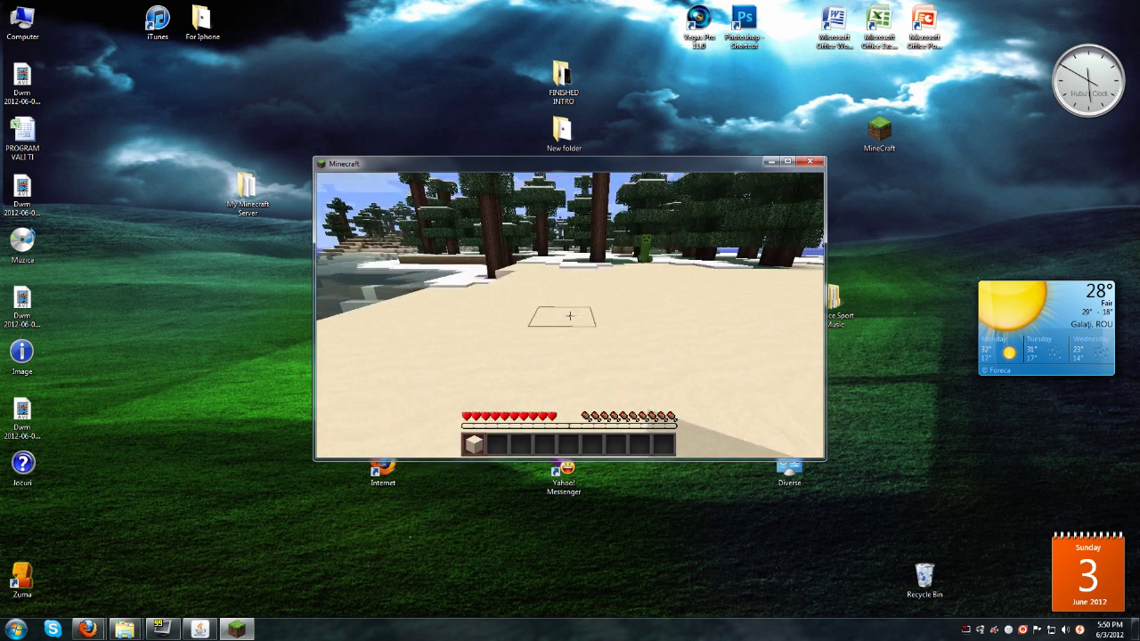
pyautogui.press('s')
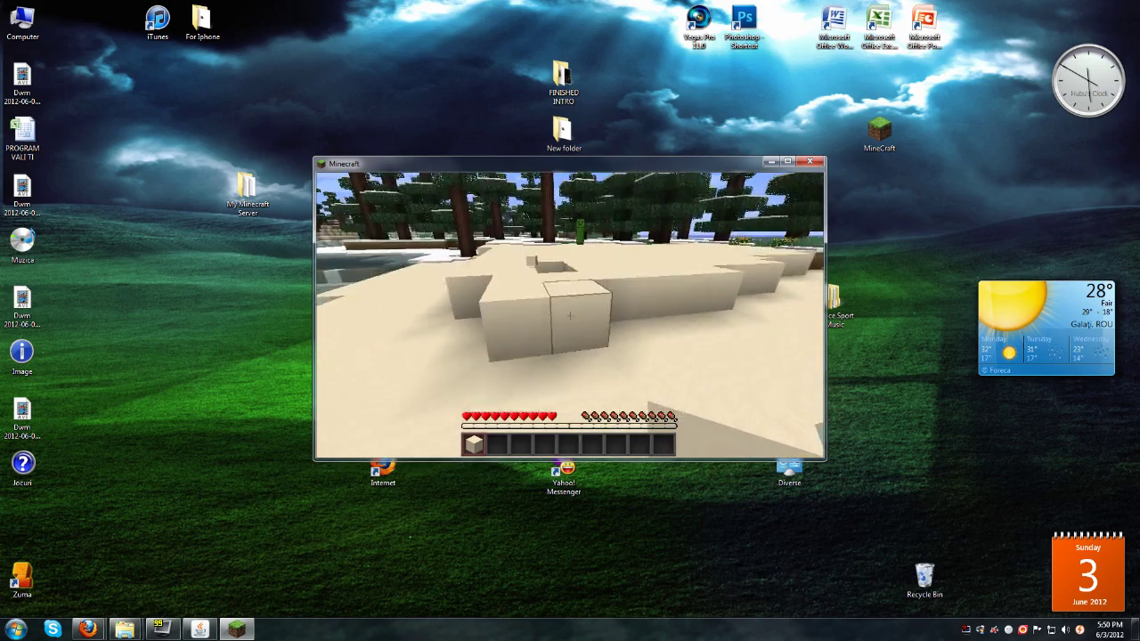